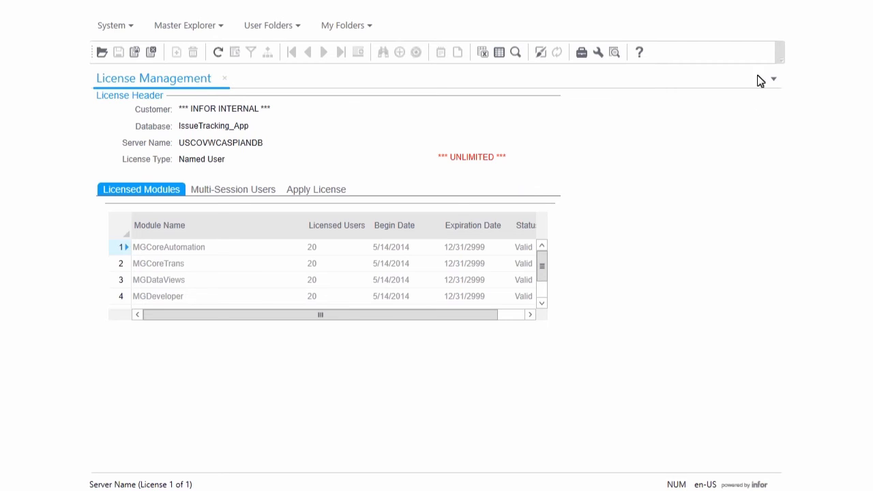
Step: Launch WinStudio from the desktop and sign in to IssueTracking_Dev as sa, entering the account password
{"action": "left_click", "coordinate": [773, 12]}
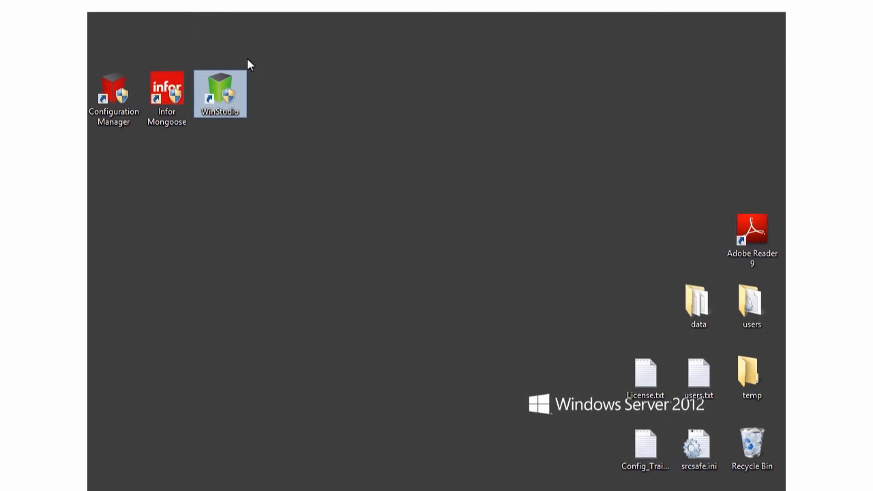
{"action": "right_click", "coordinate": [219, 93]}
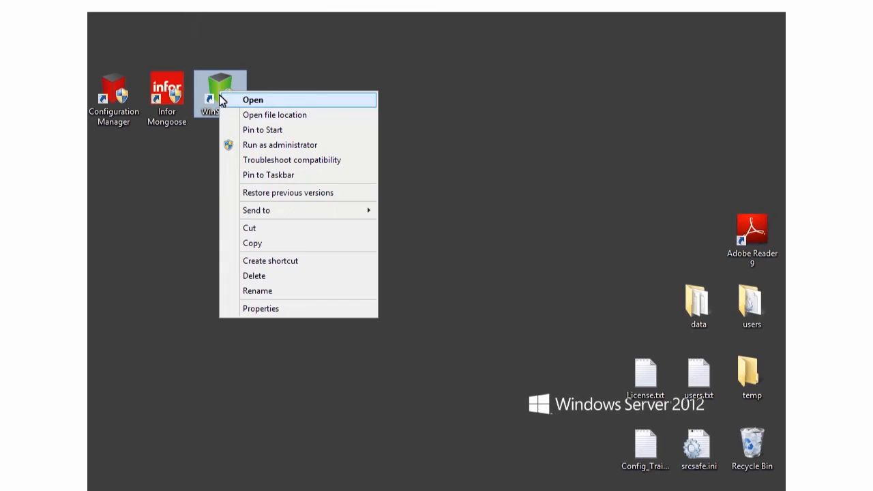
{"action": "left_click", "coordinate": [262, 102]}
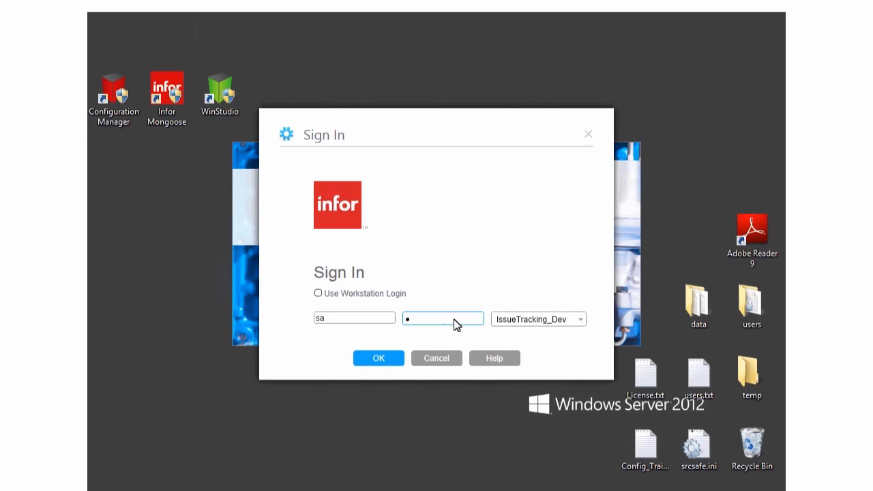
{"action": "type", "text": "*****"}
{"action": "left_click", "coordinate": [395, 363]}
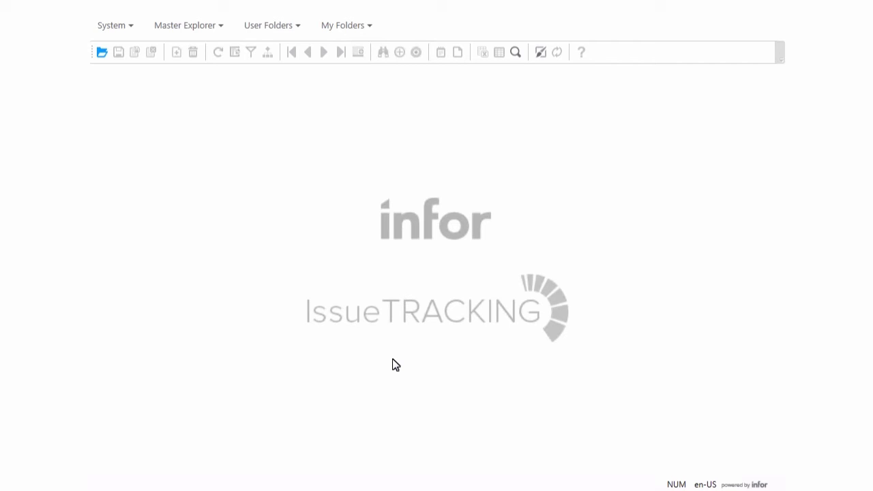
Step: Open the UsersMaint form, retrieve the existing users by running the filter, and select the sa record
{"action": "left_click", "coordinate": [102, 52]}
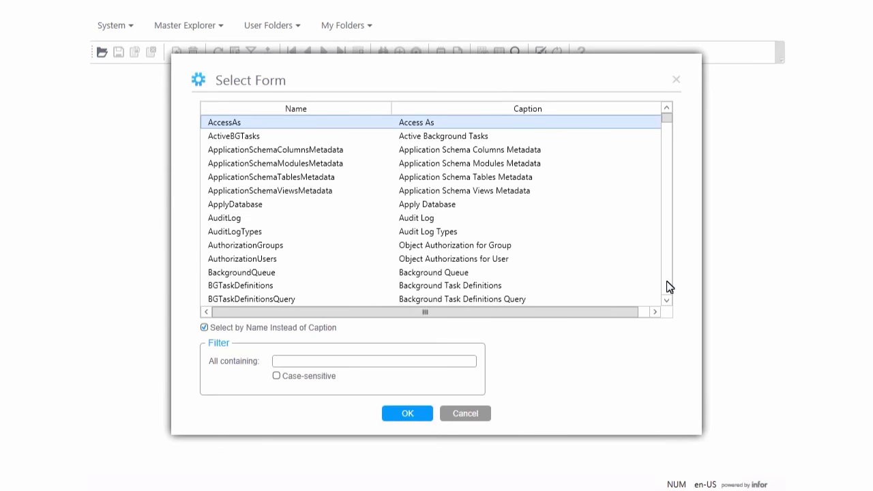
{"action": "scroll", "coordinate": [669, 286], "scroll_direction": "down", "scroll_amount": 5}
{"action": "scroll", "coordinate": [669, 286], "scroll_direction": "down", "scroll_amount": 20}
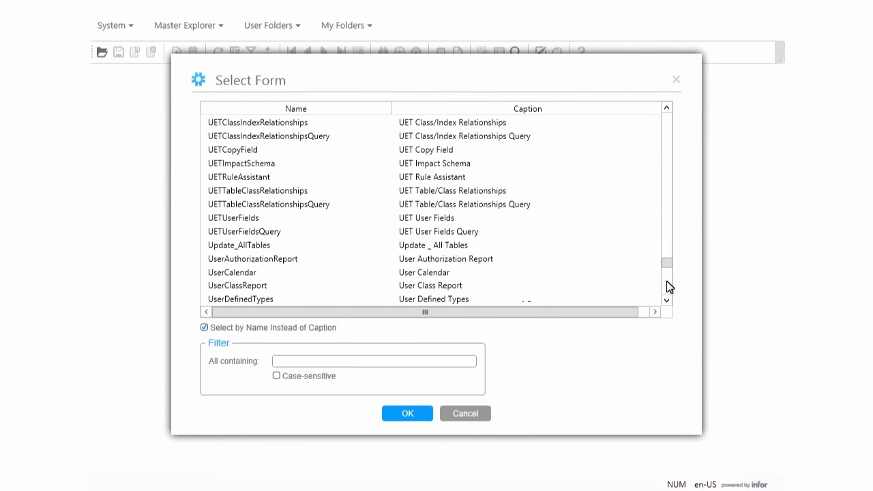
{"action": "left_click", "coordinate": [341, 224]}
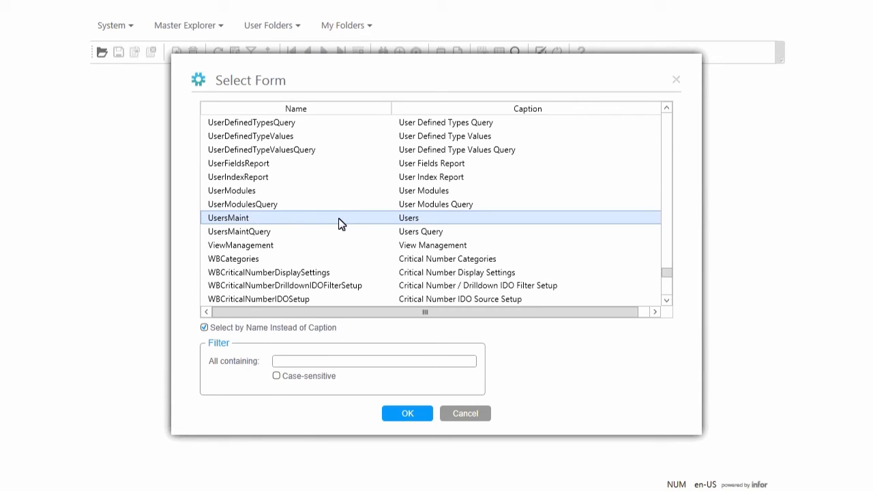
{"action": "left_click", "coordinate": [421, 415]}
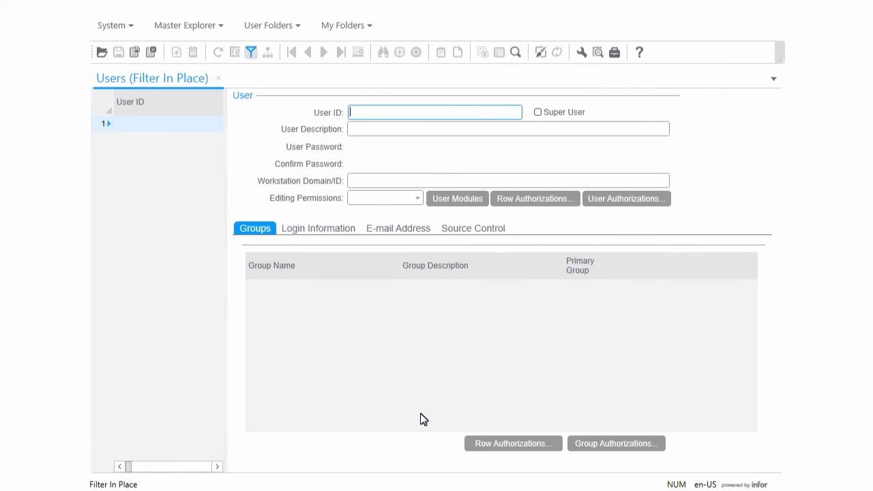
{"action": "left_click", "coordinate": [252, 54]}
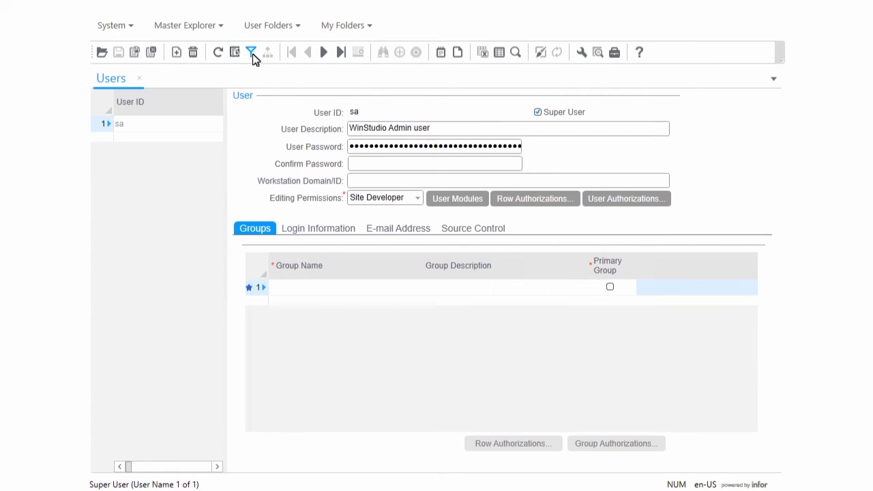
{"action": "left_click", "coordinate": [159, 126]}
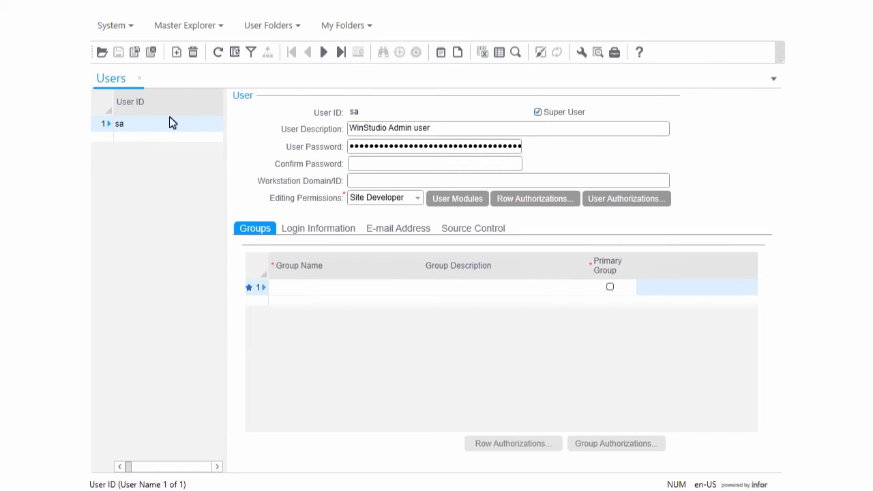
Step: Create a new user record with the User ID ITVendorDev and make it a super user
{"action": "left_click", "coordinate": [177, 53]}
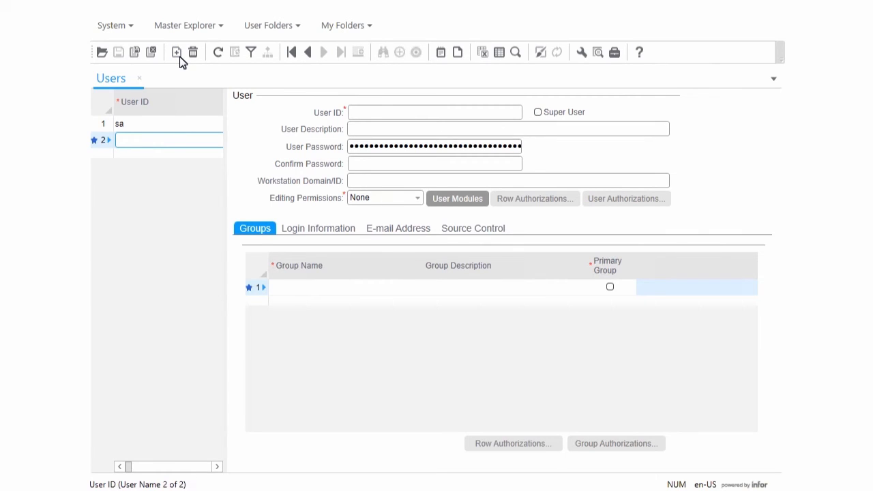
{"action": "left_click", "coordinate": [436, 113]}
{"action": "type", "text": "IT"}
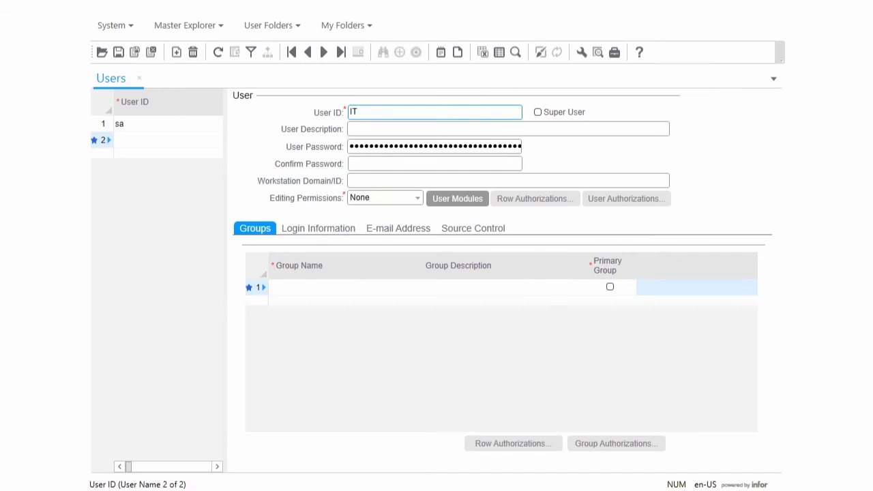
{"action": "type", "text": "VendorDev"}
{"action": "left_click", "coordinate": [538, 112]}
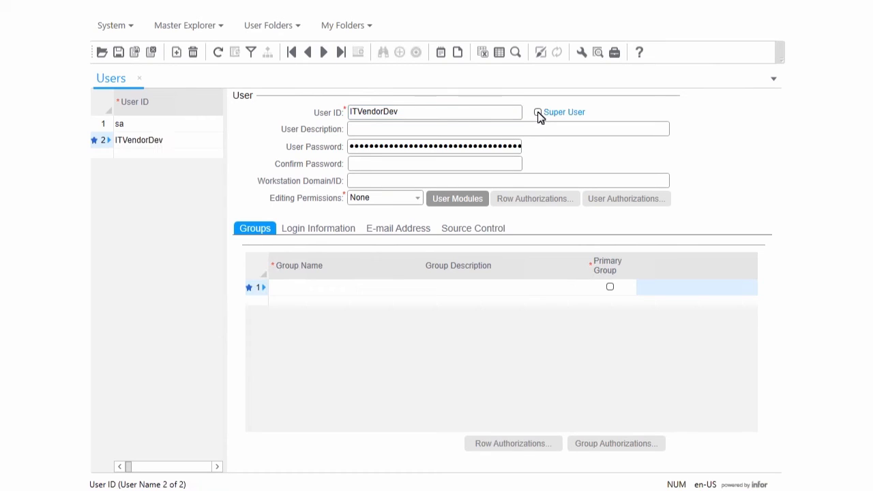
{"action": "left_click", "coordinate": [538, 113]}
Step: Describe the ITVendorDev user as "Used for Issue Tracking app" and set its Editing Permissions to 4
{"action": "left_click", "coordinate": [493, 132]}
{"action": "type", "text": "Used"}
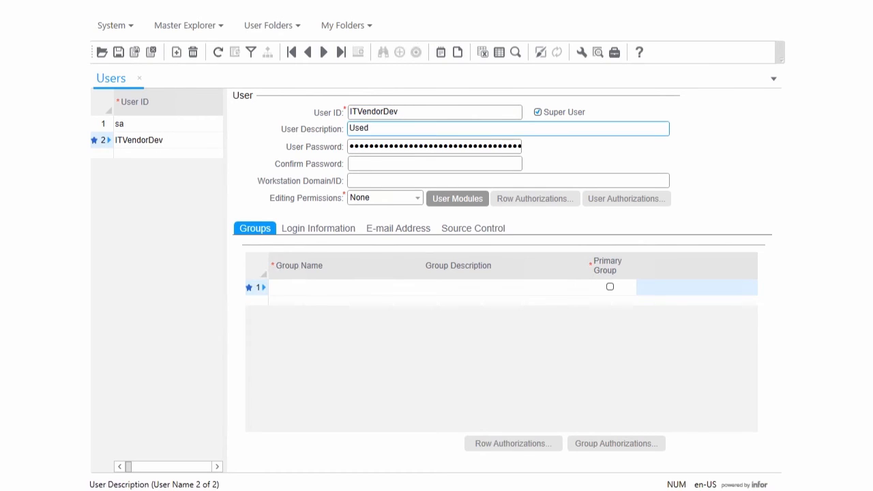
{"action": "type", "text": " for Issue Tracking app"}
{"action": "left_click", "coordinate": [419, 200]}
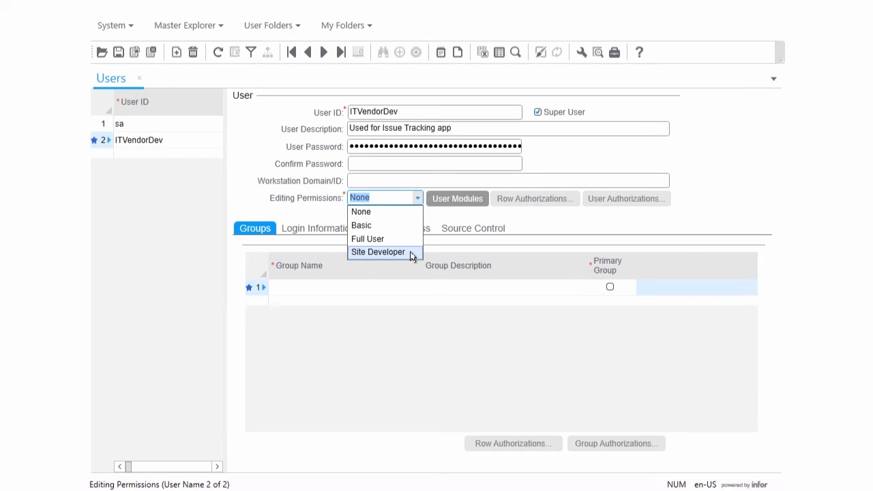
{"action": "key", "text": "Escape"}
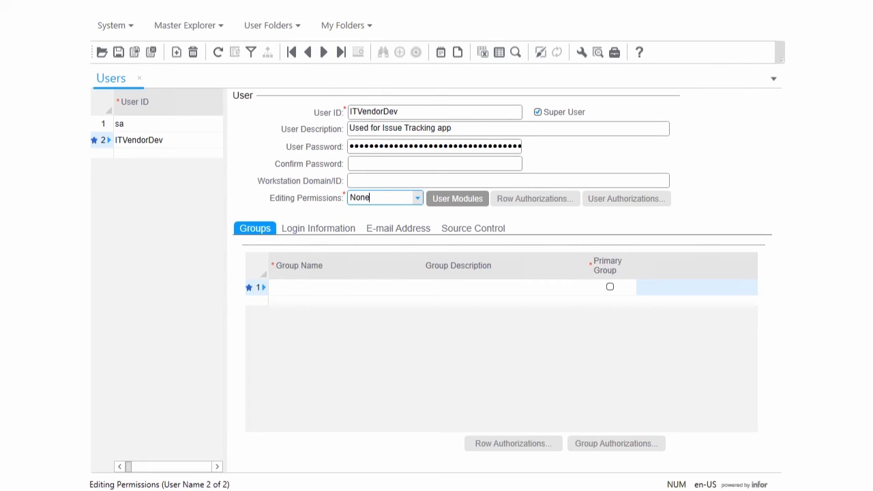
{"action": "key", "text": "ctrl+a"}
{"action": "type", "text": "4"}
Step: Open the user modules for ITVendorDev and assign MGCoreTrans and MGDeveloper in separate rows
{"action": "left_click", "coordinate": [454, 202]}
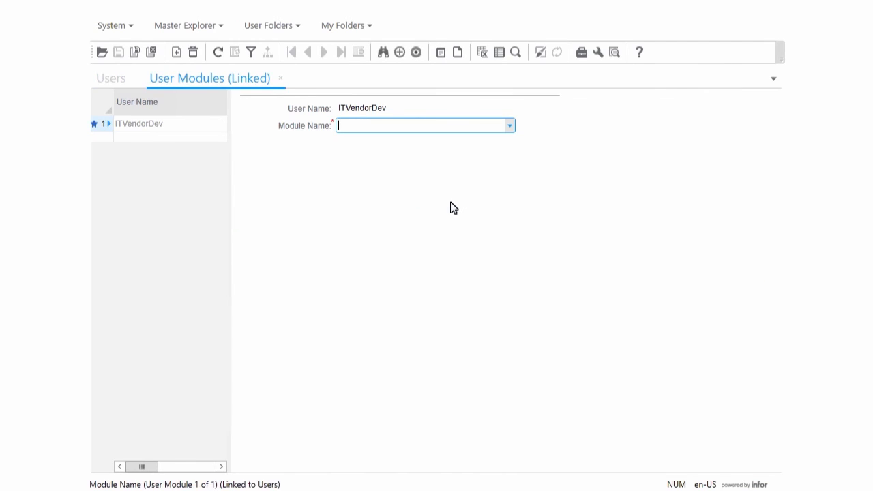
{"action": "left_click", "coordinate": [510, 126]}
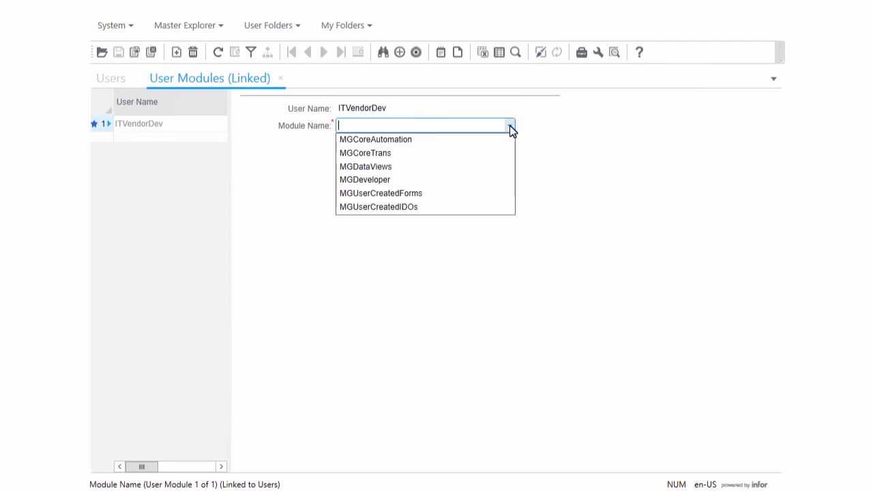
{"action": "left_click", "coordinate": [410, 156]}
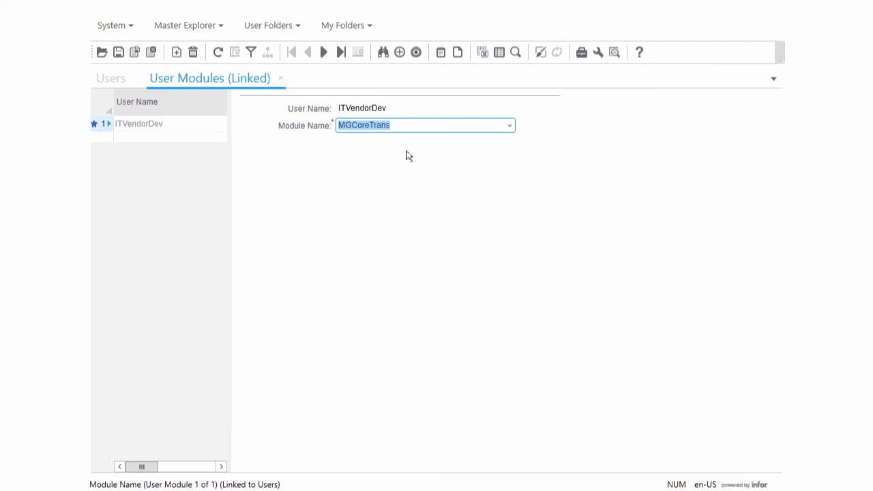
{"action": "left_click", "coordinate": [106, 139]}
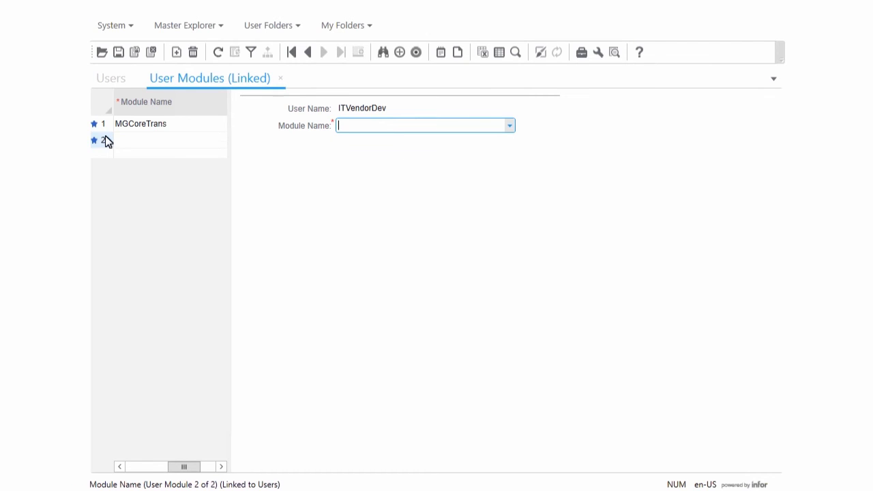
{"action": "left_click", "coordinate": [510, 128]}
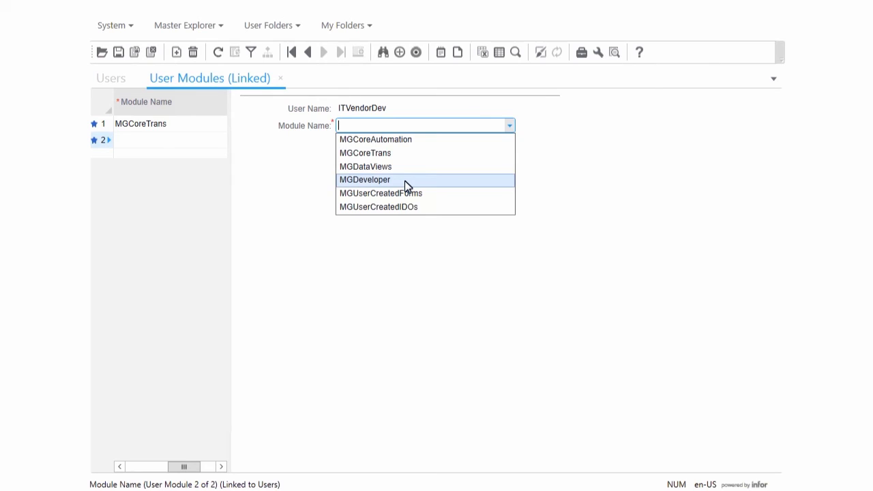
{"action": "left_click", "coordinate": [407, 180]}
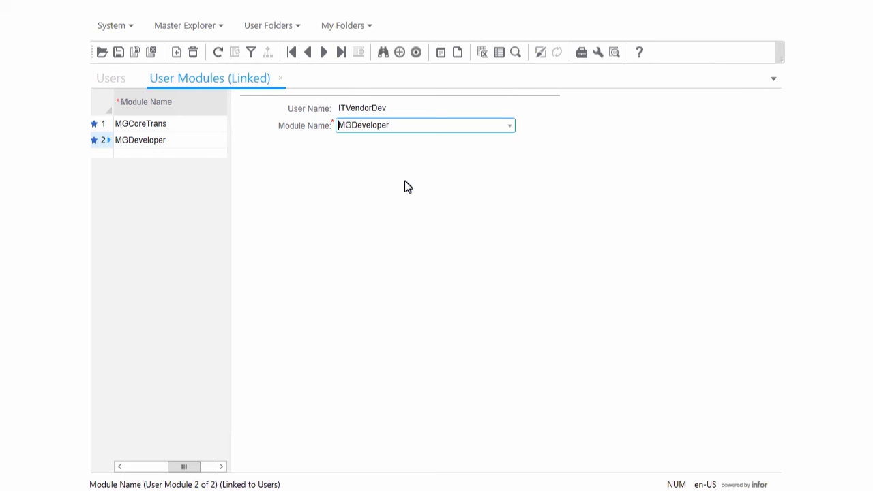
Step: Assign the MGUserCreatedForms and MGUserCreatedIDOs modules to ITVendorDev in two more rows
{"action": "left_click", "coordinate": [105, 157]}
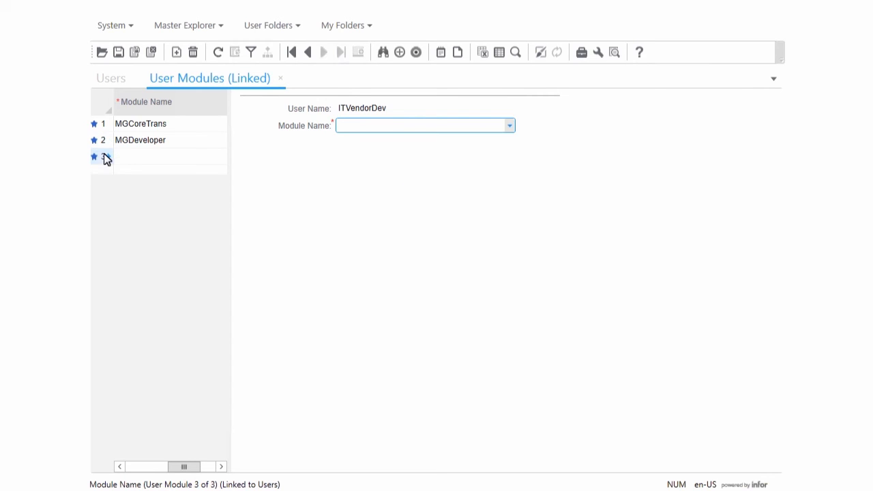
{"action": "left_click", "coordinate": [510, 127]}
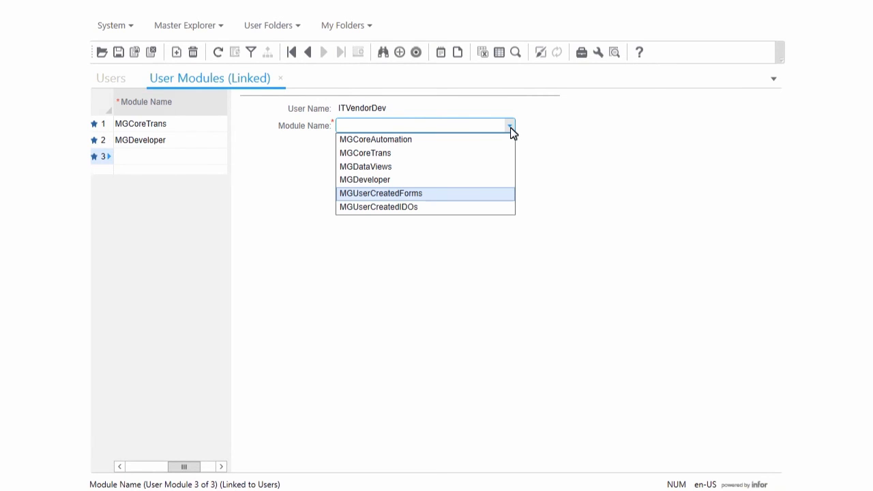
{"action": "left_click", "coordinate": [432, 196]}
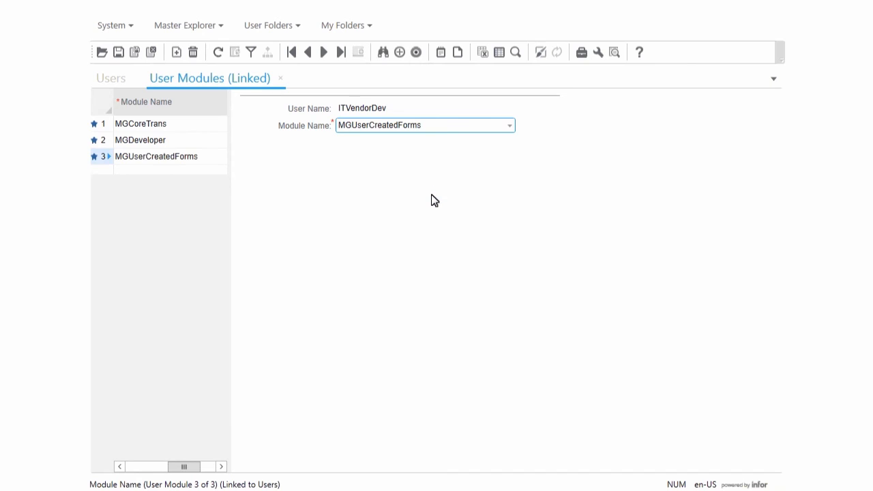
{"action": "left_click", "coordinate": [106, 172]}
{"action": "left_click", "coordinate": [511, 127]}
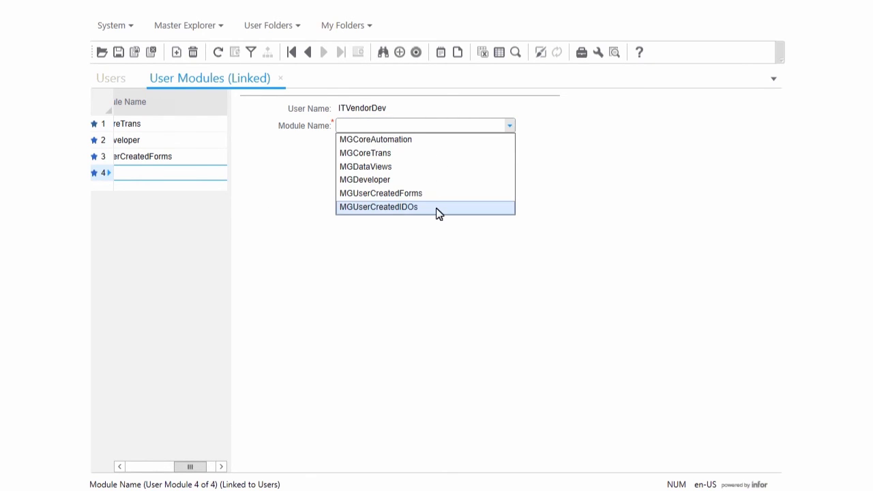
{"action": "left_click", "coordinate": [439, 208]}
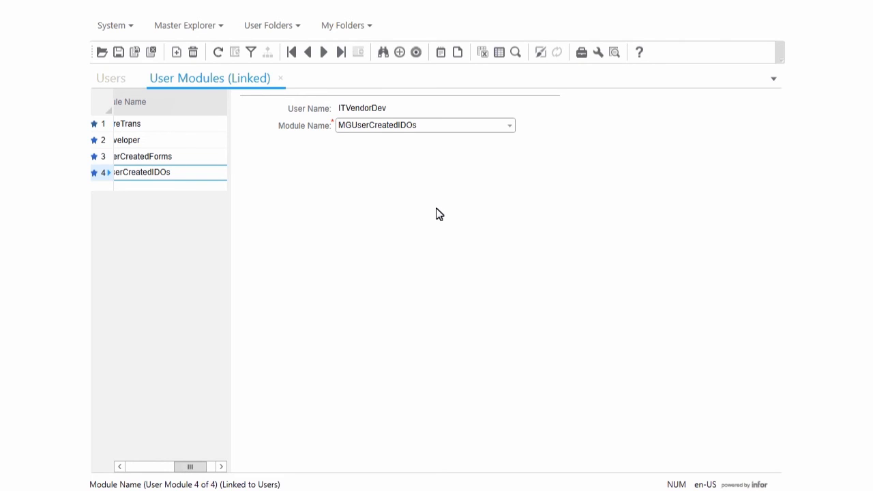
{"action": "left_click", "coordinate": [511, 130]}
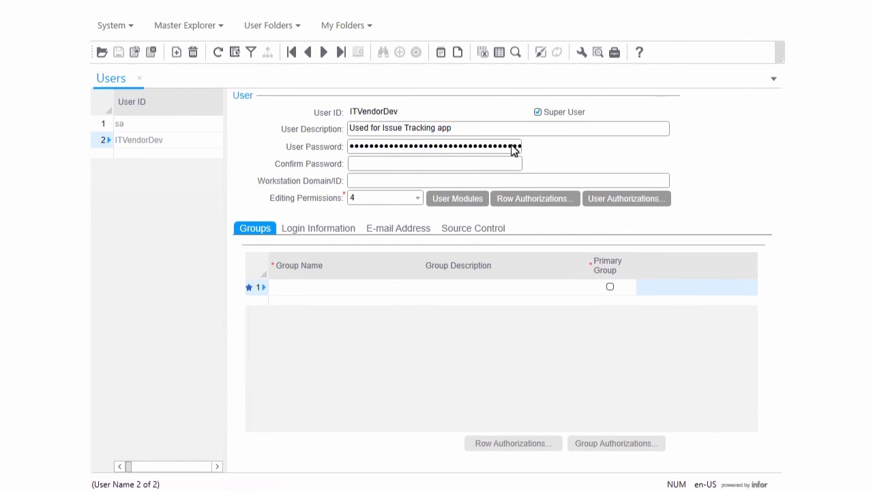
Step: Open the user authorizations for ITVendorDev and choose UsersMaintQuery as the form object in the first row
{"action": "left_click", "coordinate": [621, 199]}
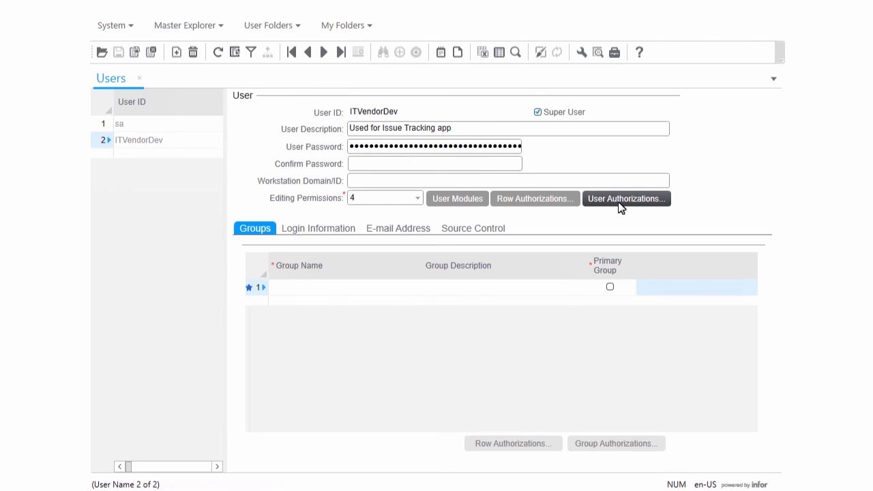
{"action": "left_click", "coordinate": [620, 201]}
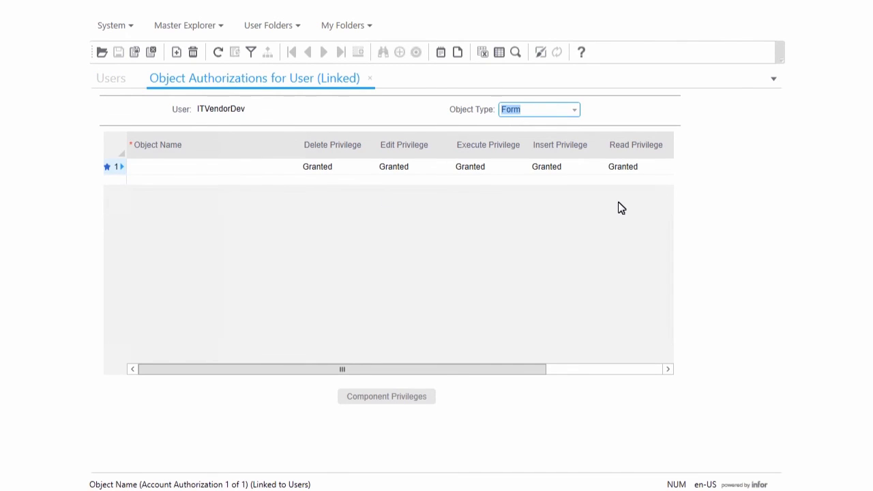
{"action": "left_click", "coordinate": [294, 168]}
{"action": "scroll", "coordinate": [300, 334], "scroll_direction": "down", "scroll_amount": 20}
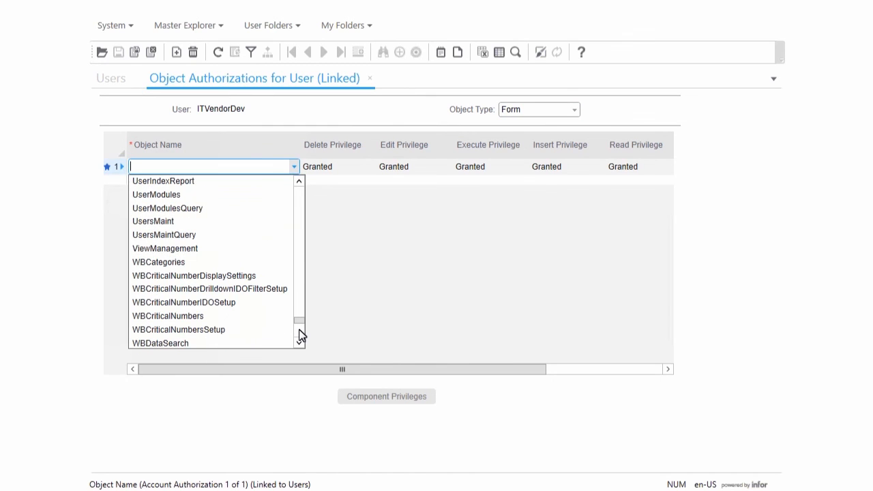
{"action": "left_click", "coordinate": [179, 225]}
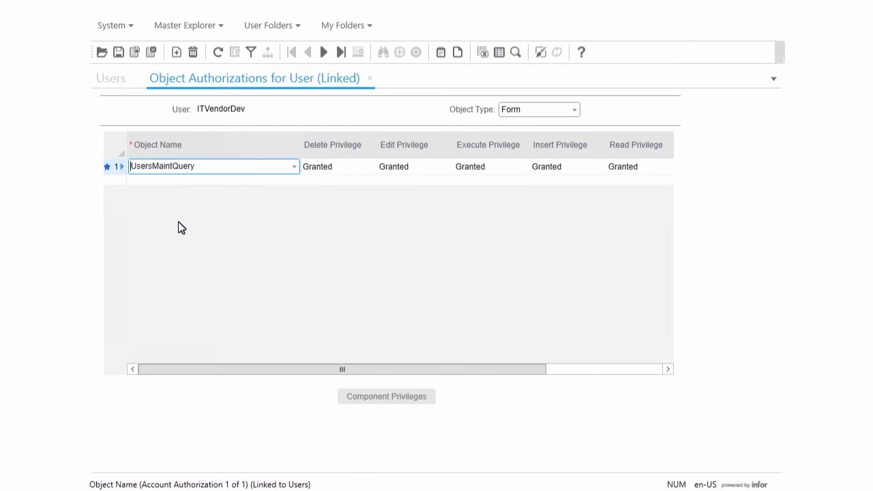
Step: Set the Delete, Edit, Execute and Insert privileges of the UsersMaintQuery form to Revoked
{"action": "left_click", "coordinate": [373, 171]}
{"action": "left_click", "coordinate": [372, 170]}
{"action": "left_click", "coordinate": [351, 181]}
{"action": "left_click", "coordinate": [448, 173]}
{"action": "left_click", "coordinate": [430, 180]}
{"action": "left_click", "coordinate": [524, 171]}
{"action": "left_click", "coordinate": [495, 180]}
{"action": "left_click", "coordinate": [600, 169]}
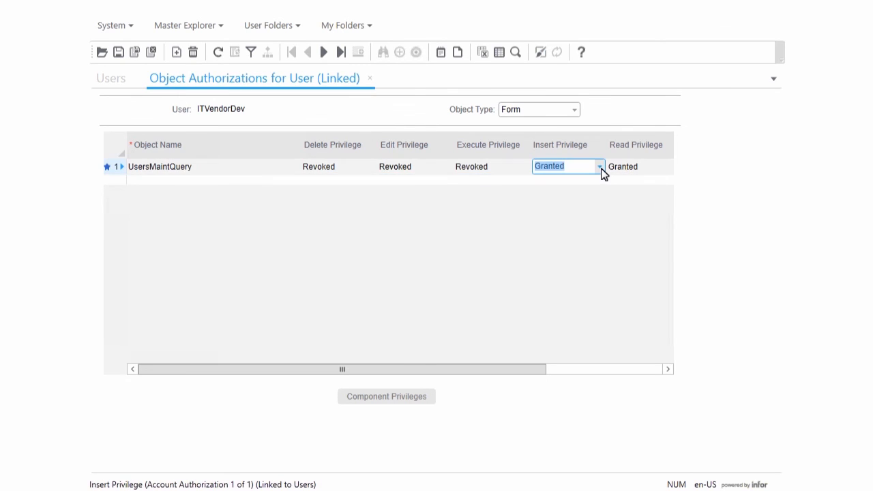
{"action": "left_click", "coordinate": [570, 180]}
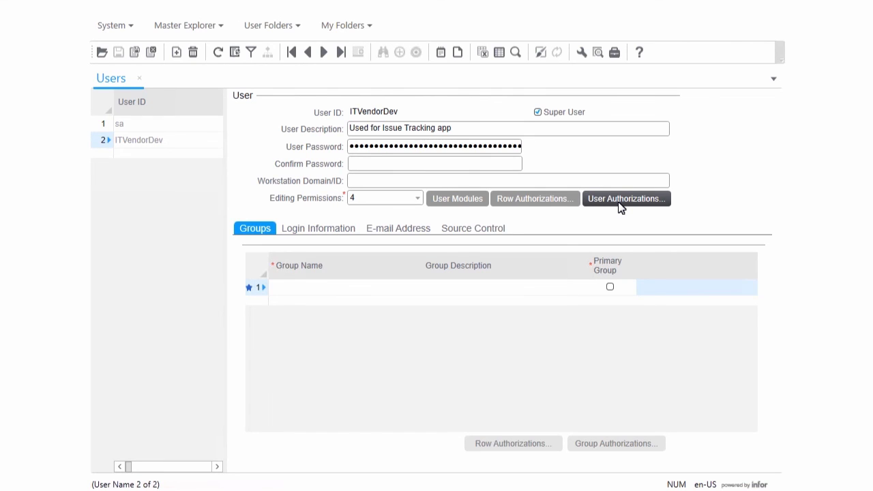
Step: Reopen the object authorizations for the ITVendorDev user from the Users form
{"action": "left_click", "coordinate": [621, 200]}
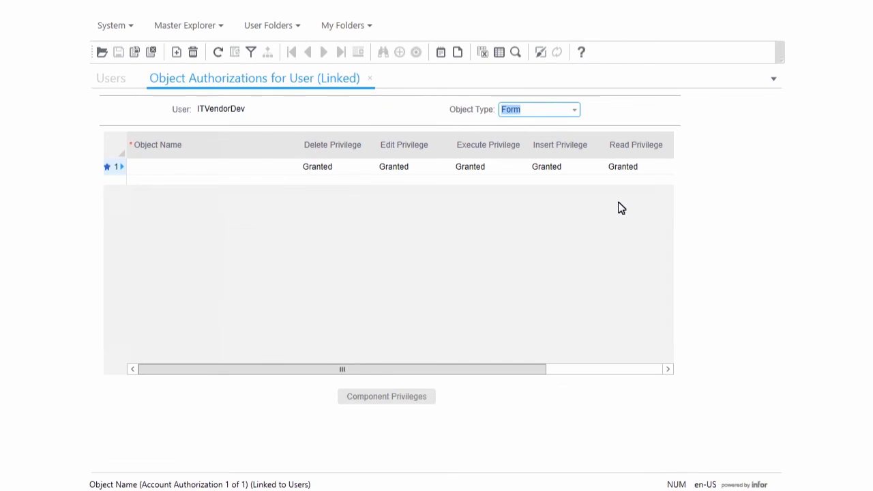